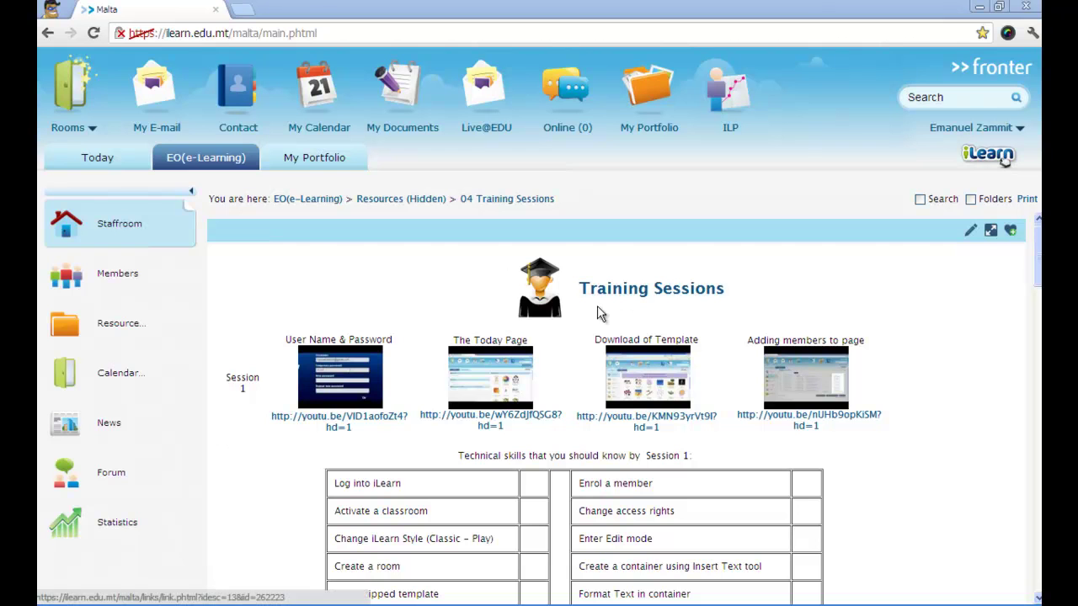
Open the test "Test using the matrix" from the Tests folder inside 04 Training Sessions in the room's resources
left_click(131, 333)
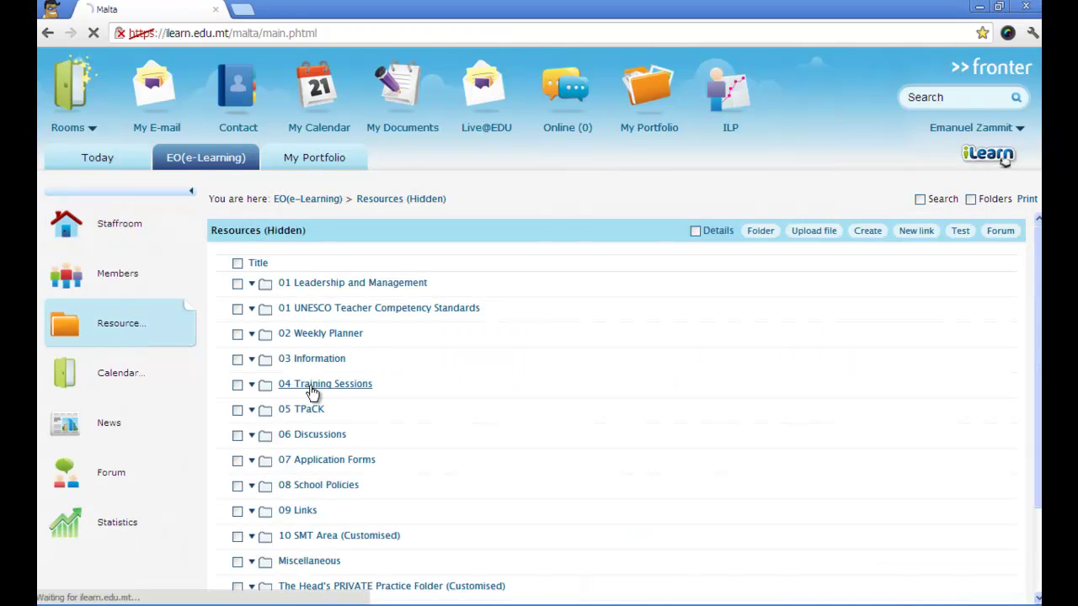
left_click(308, 384)
left_click(286, 336)
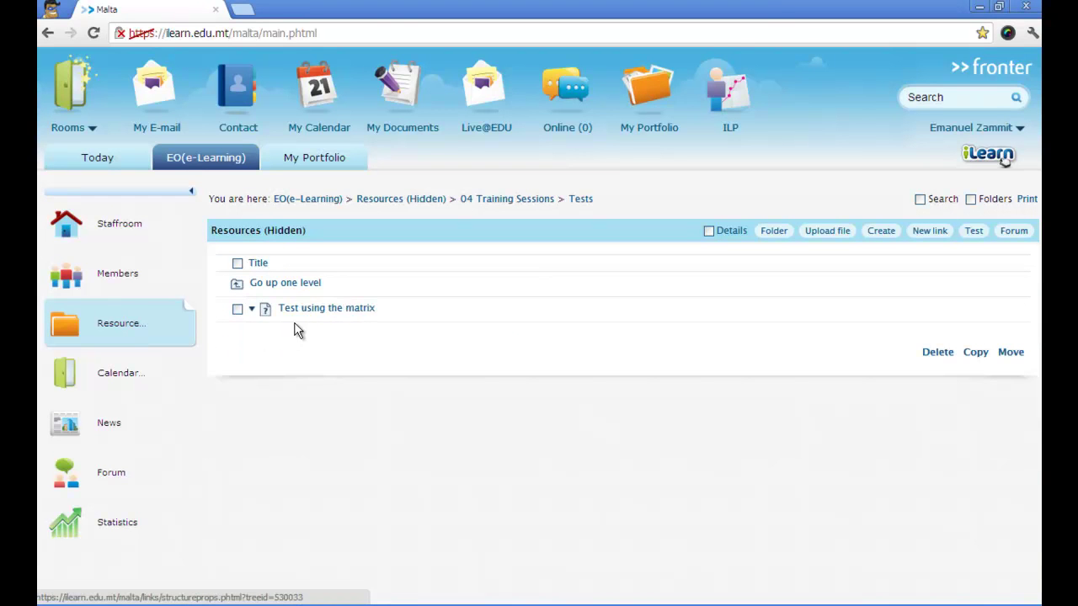
left_click(308, 310)
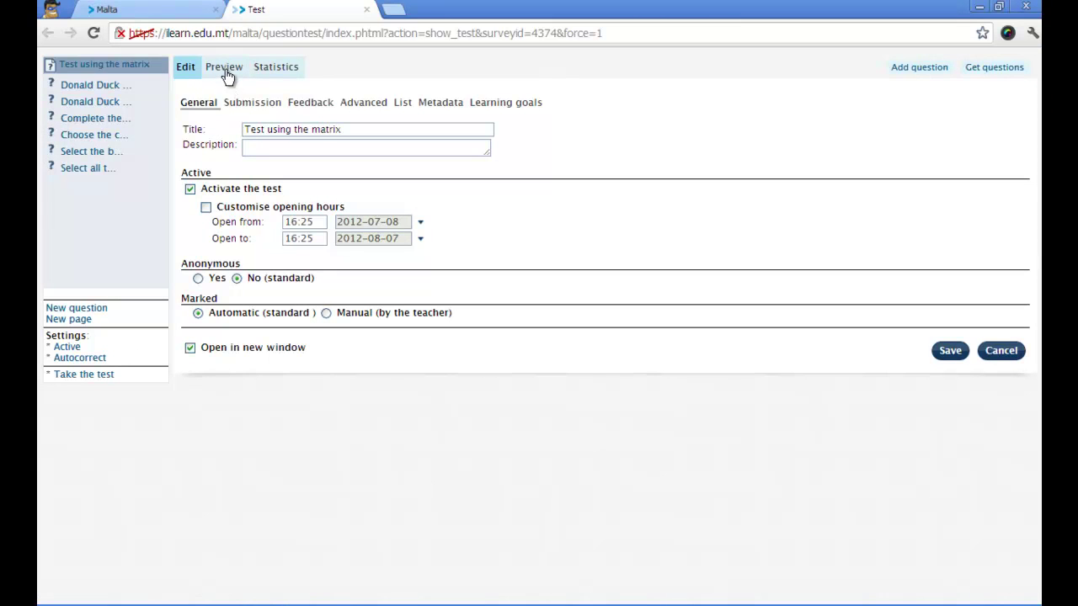
Preview the test and look through all its questions, from the Donald Duck video to the battle place question
left_click(226, 71)
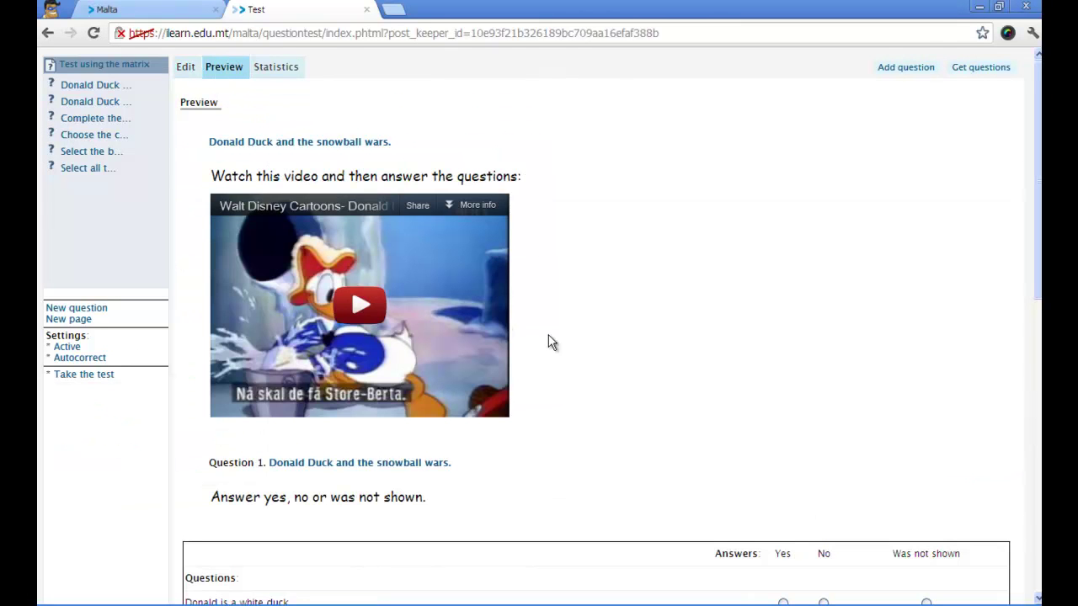
scroll(551, 334, "down", 1)
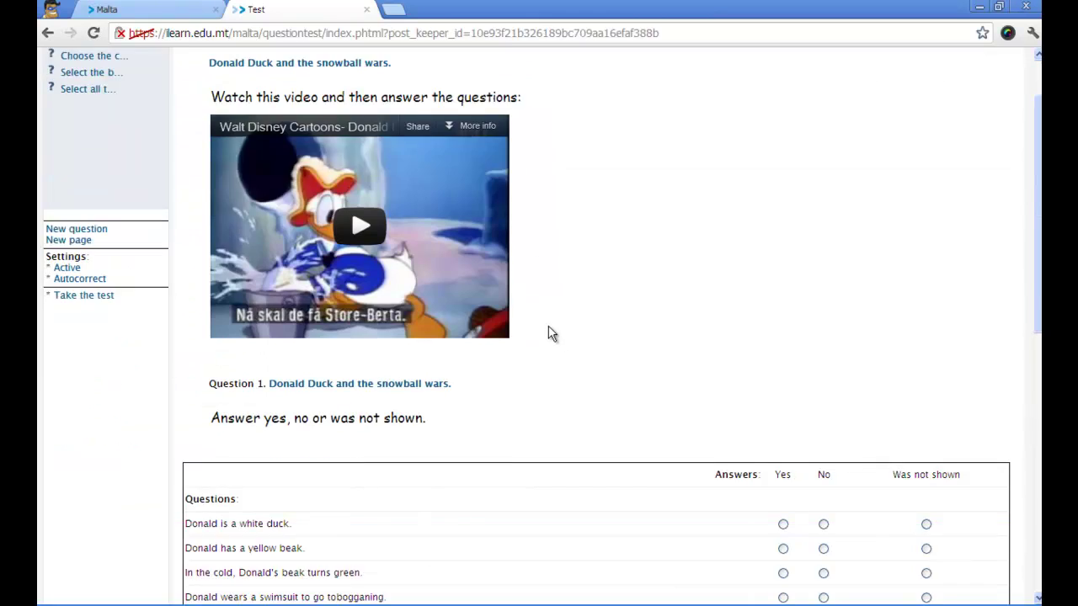
scroll(548, 334, "down", 4)
scroll(493, 304, "down", 2)
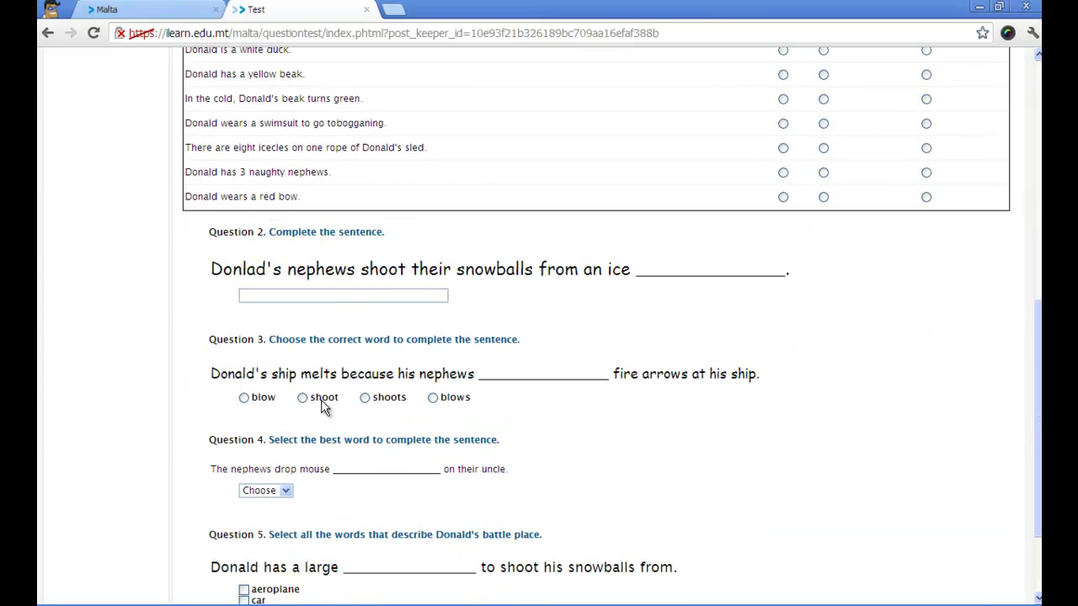
scroll(339, 408, "down", 2)
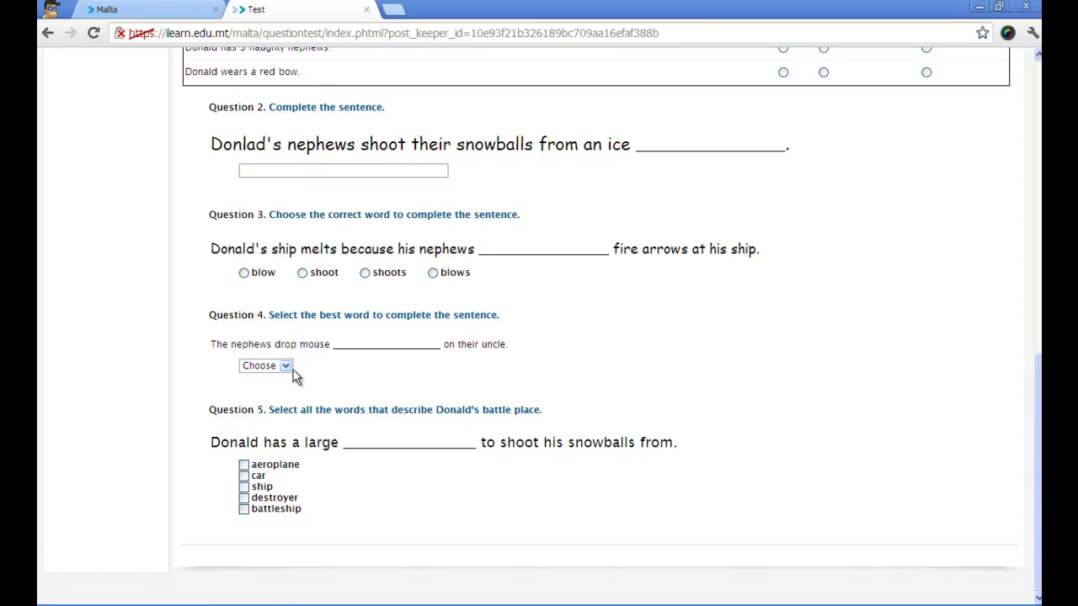
scroll(581, 503, "up", 5)
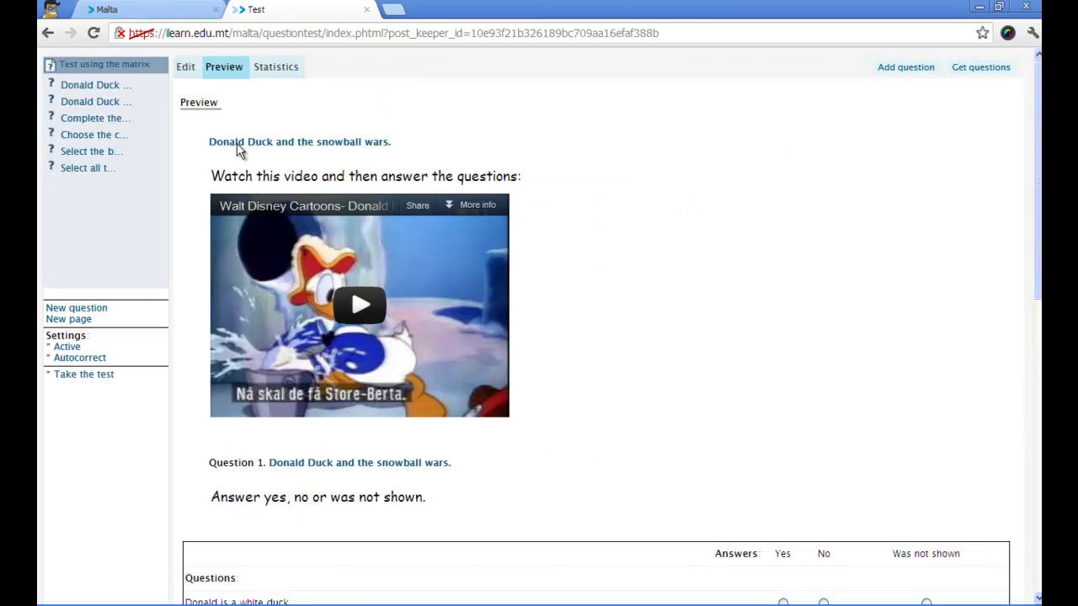
Export all questions in the test's question list, accepting the notice about matrix questions, and close the test
left_click(185, 69)
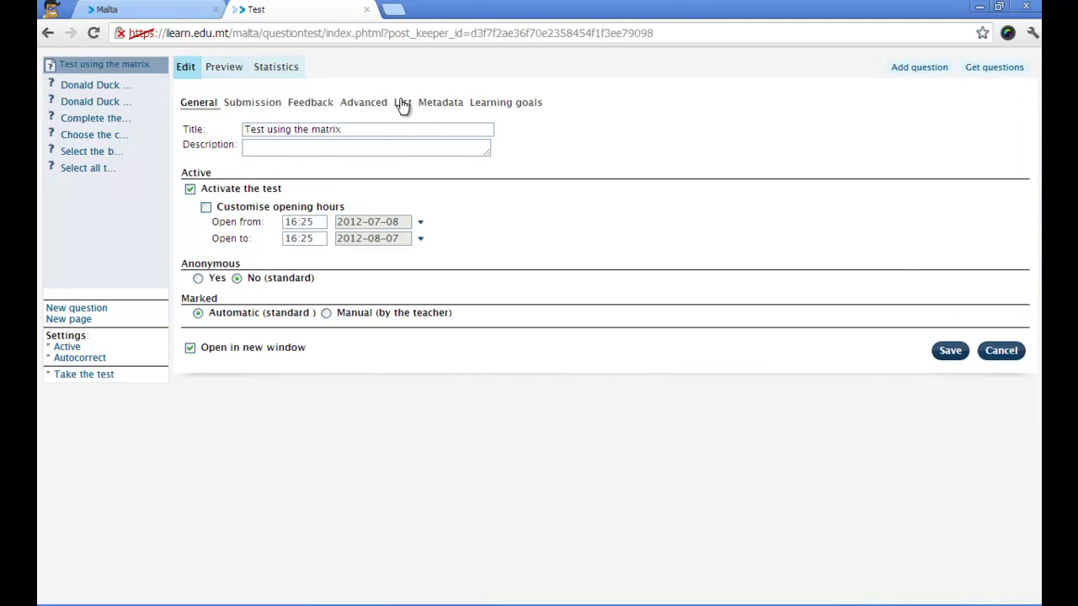
left_click(403, 102)
left_click(190, 133)
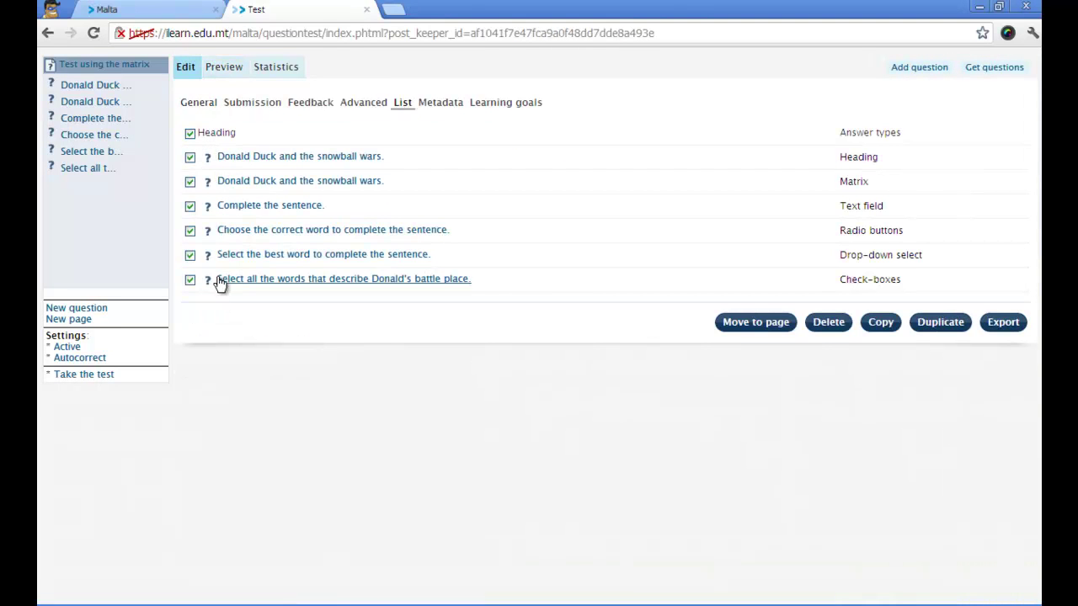
left_click(1003, 324)
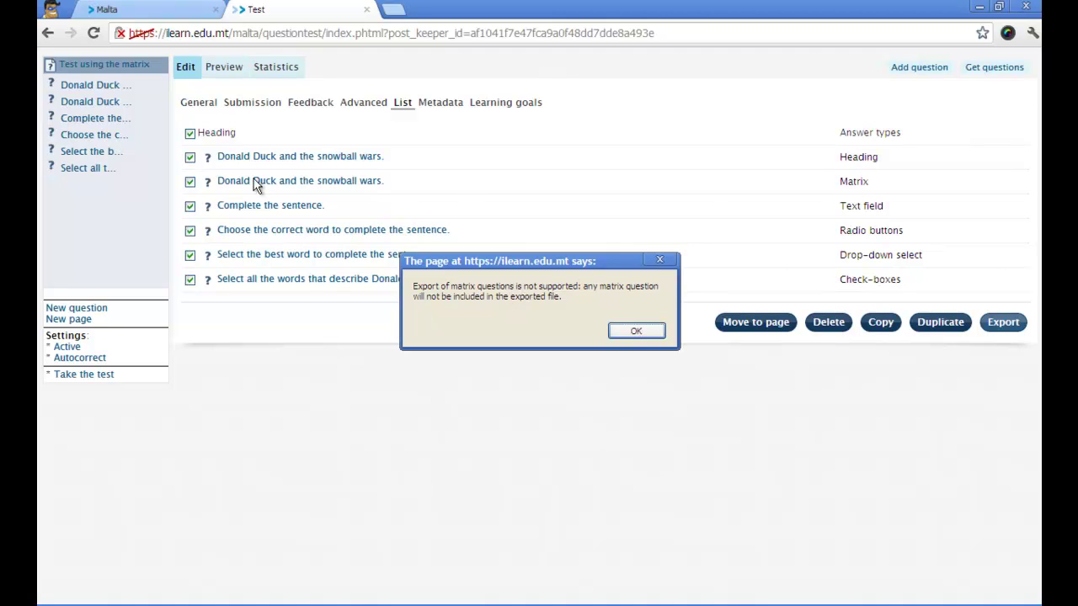
left_click(635, 332)
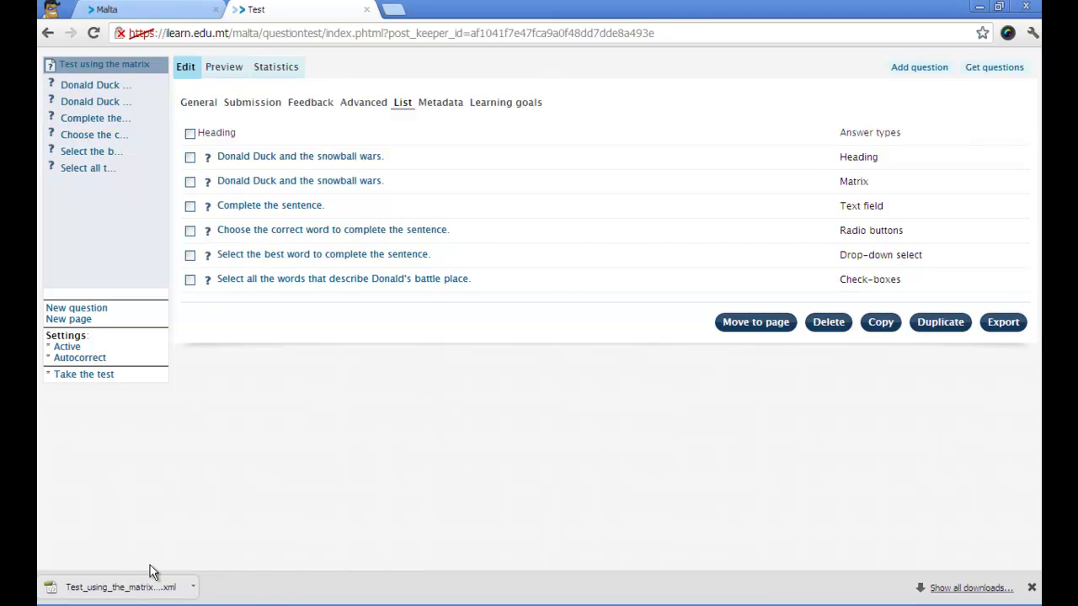
left_click(366, 11)
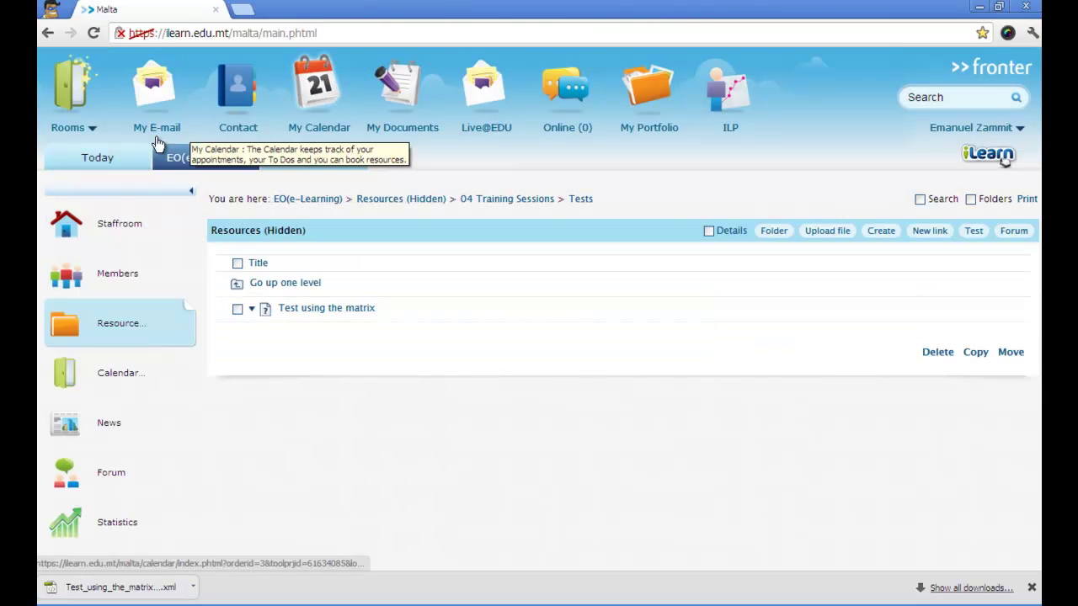
Go to the Training 2012 room from the Today page and open its question database
left_click(122, 160)
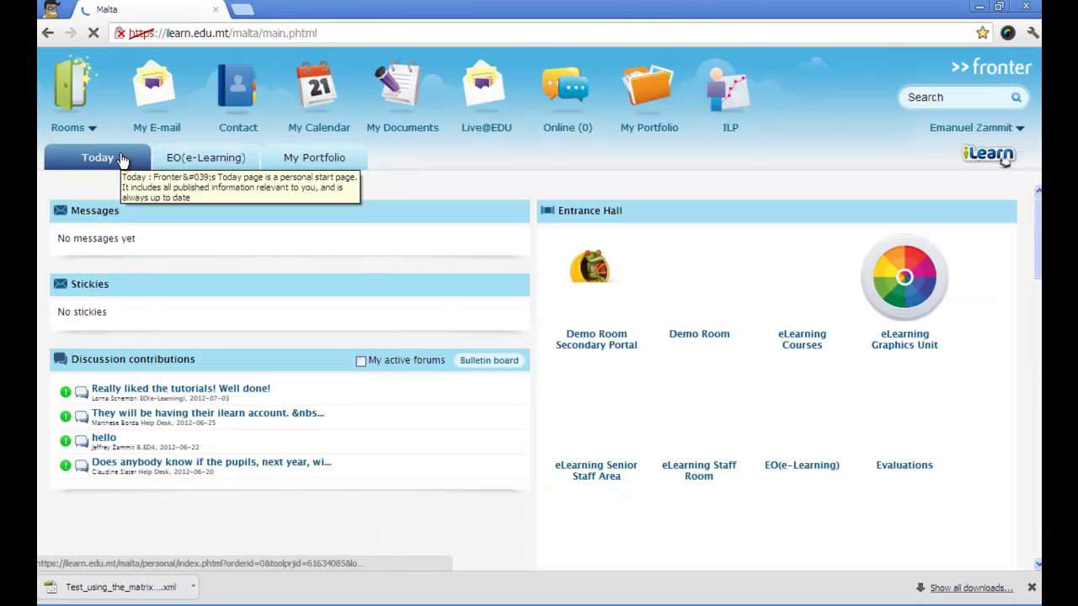
scroll(926, 395, "down", 5)
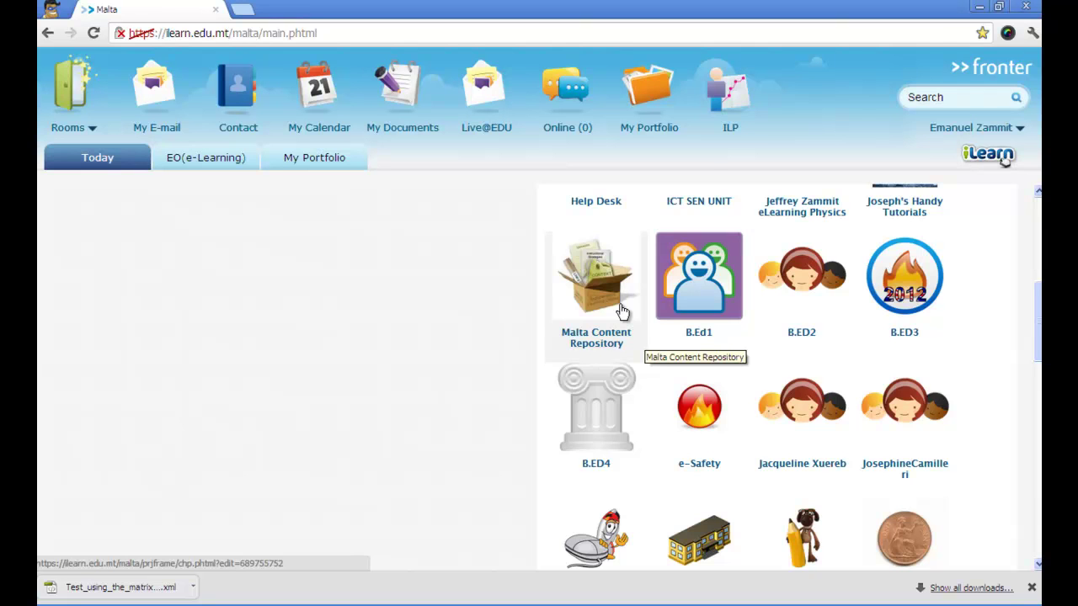
scroll(621, 310, "down", 4)
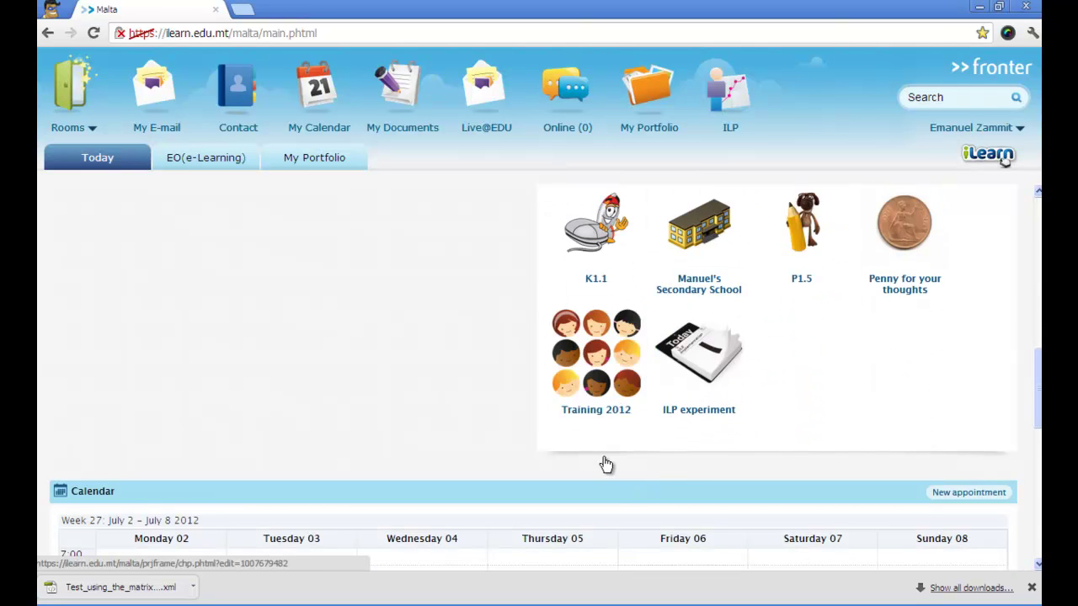
left_click(602, 371)
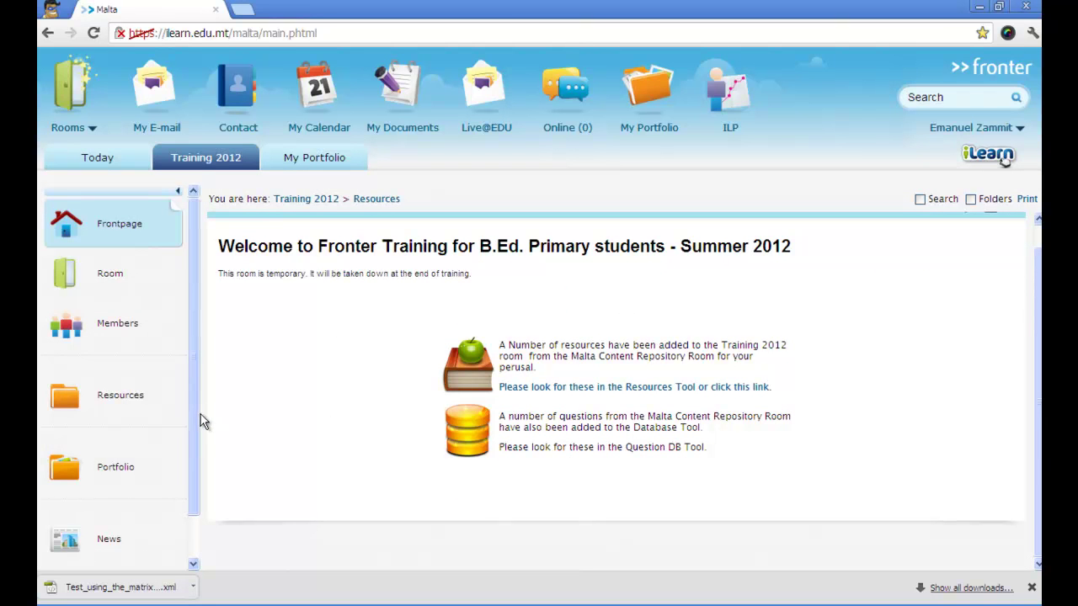
left_click_drag(195, 413, 193, 455)
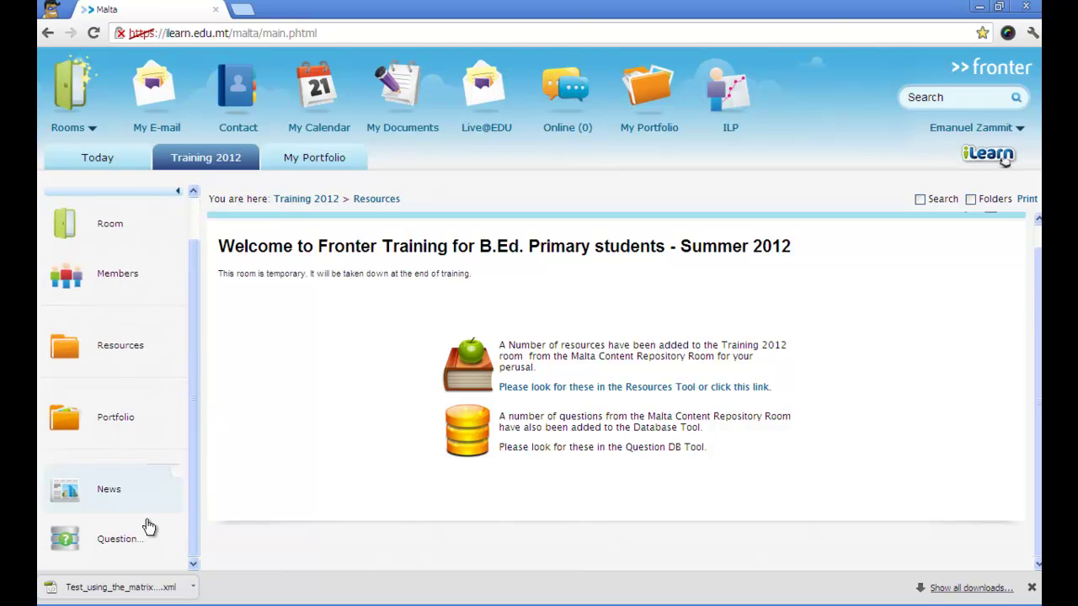
left_click(107, 546)
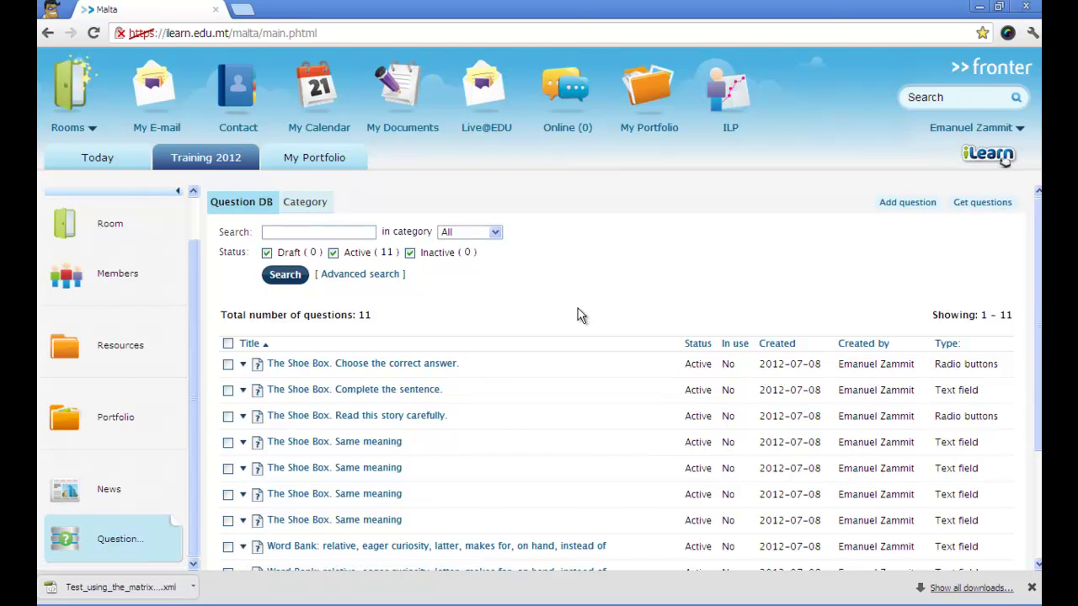
Start getting questions into the database by importing from a text file, with English as the target category
scroll(578, 309, "down", 3)
scroll(578, 308, "up", 3)
scroll(580, 314, "down", 3)
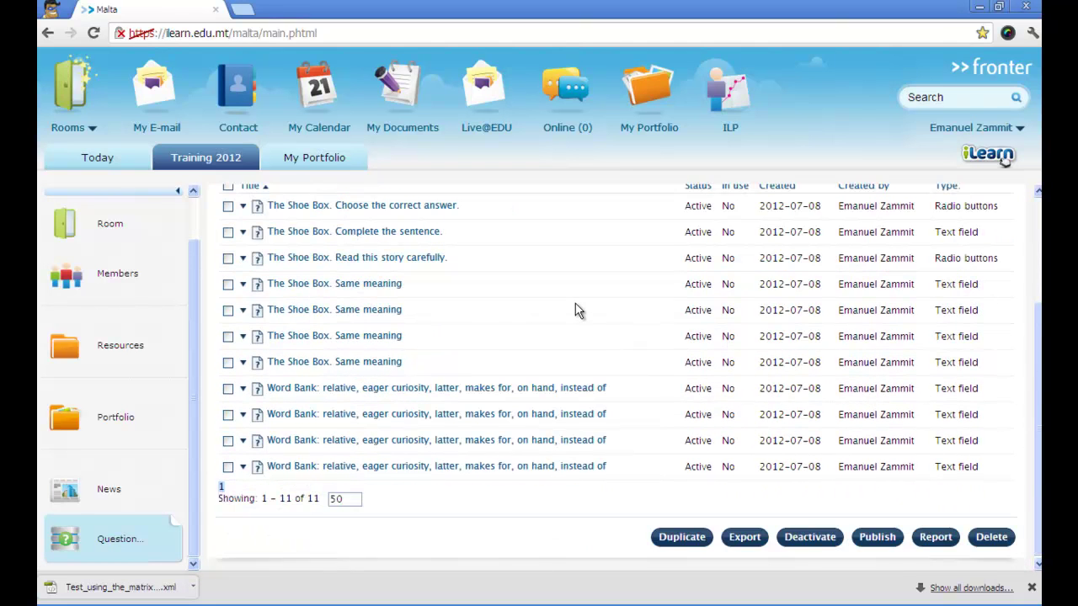
scroll(632, 308, "up", 3)
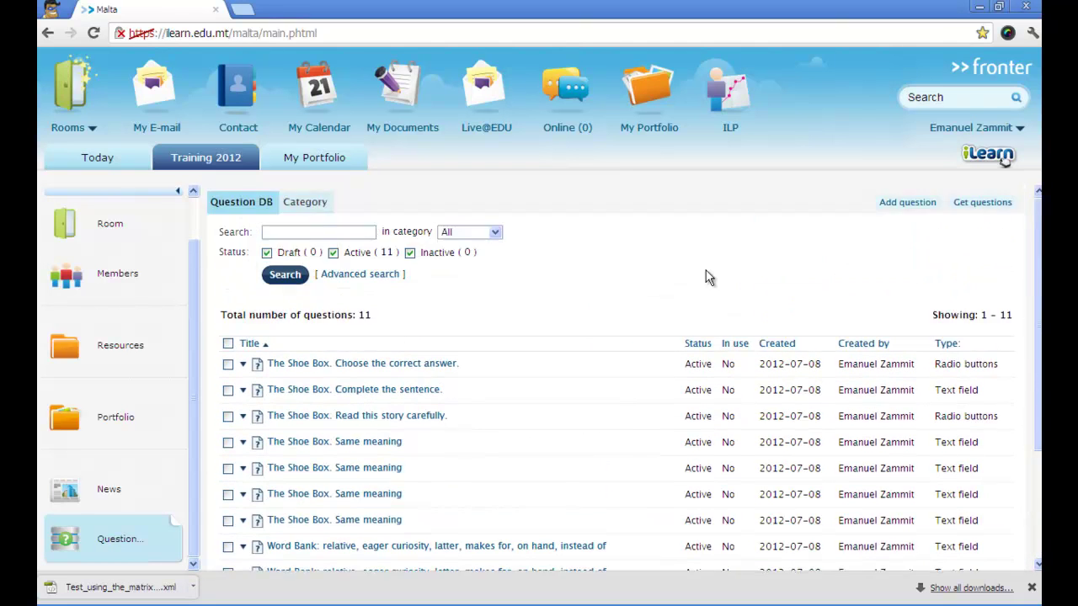
left_click(980, 205)
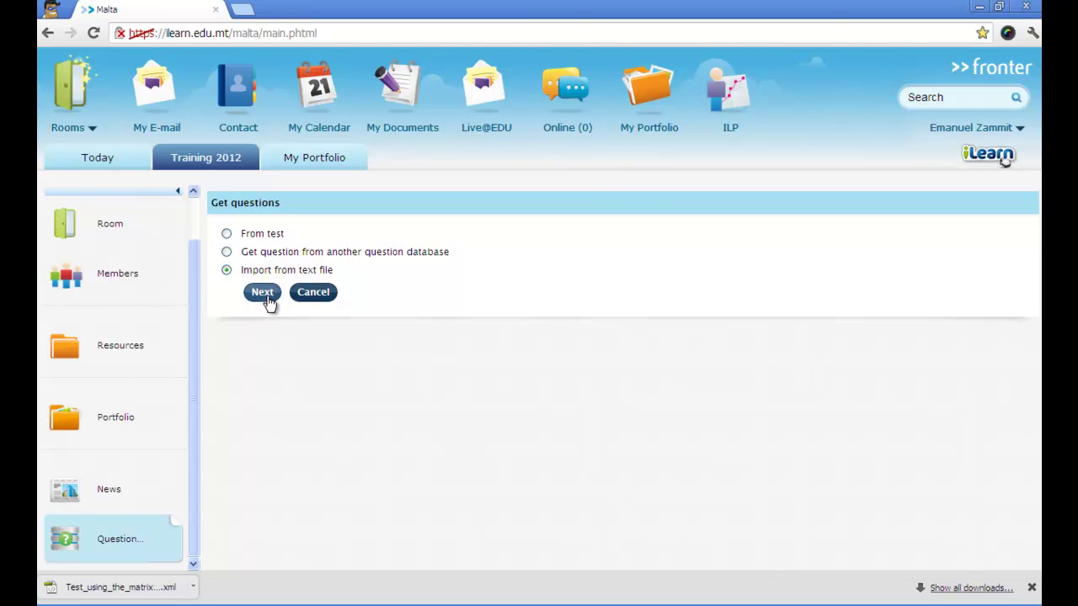
left_click(265, 294)
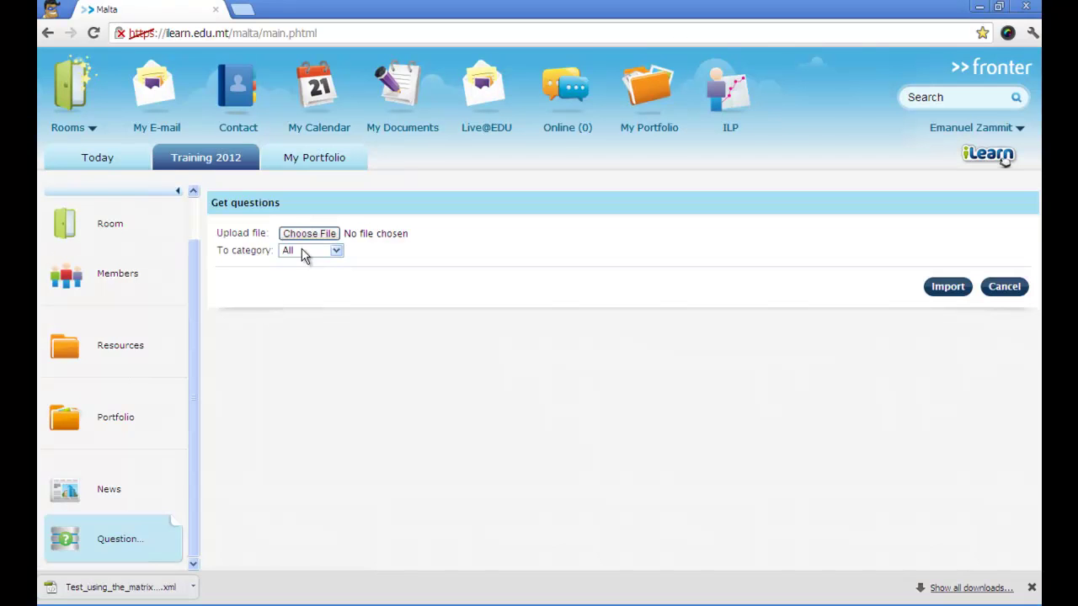
left_click(334, 252)
left_click(321, 275)
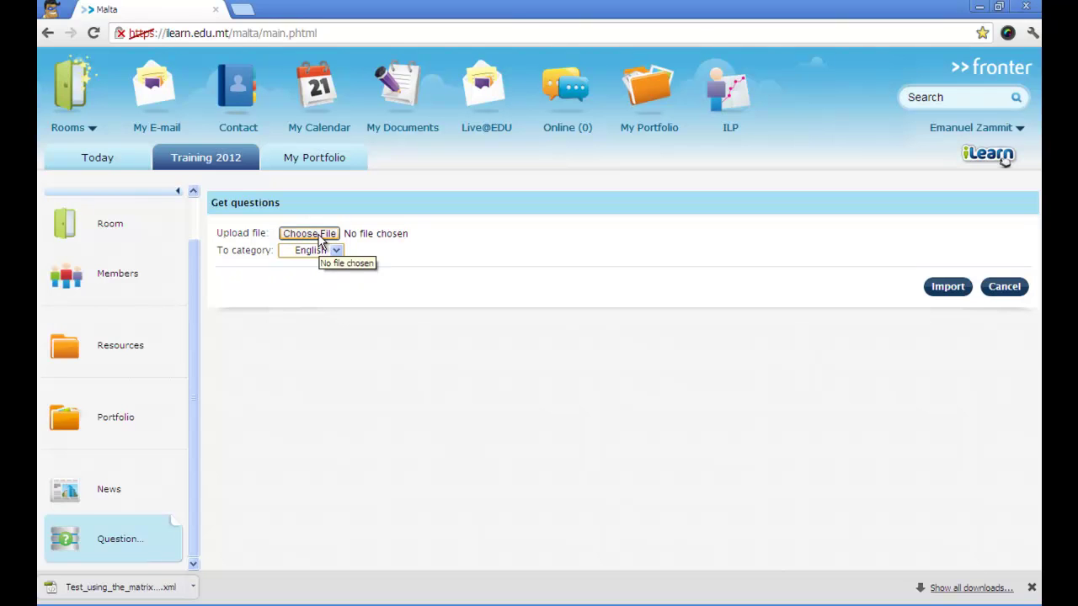
Choose Test_using_the_matrix (2).xml from the Downloads folder as the upload file and import its questions
left_click(321, 240)
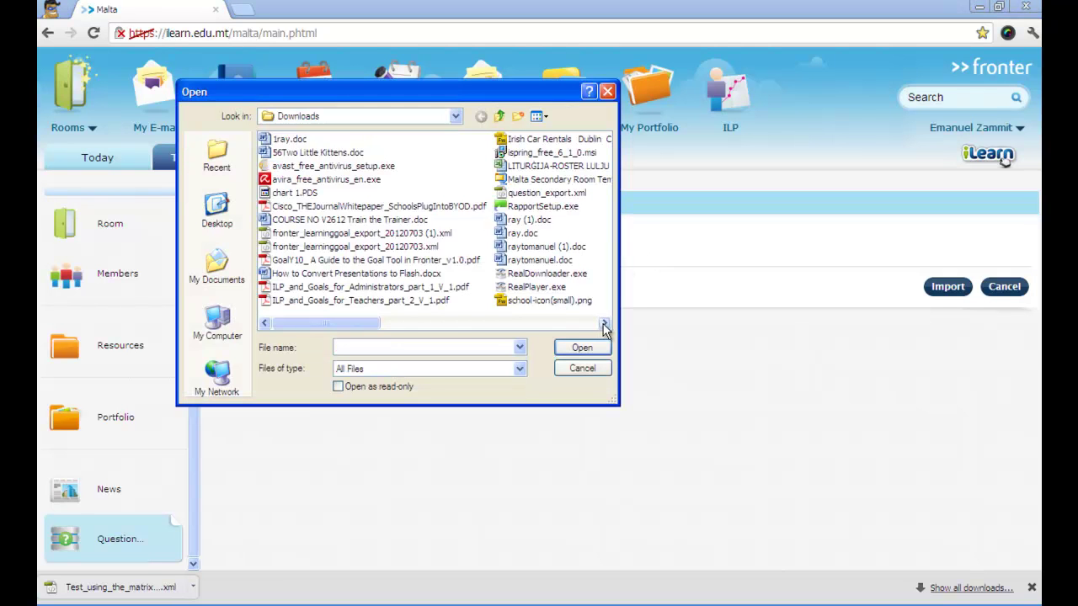
left_click(605, 326)
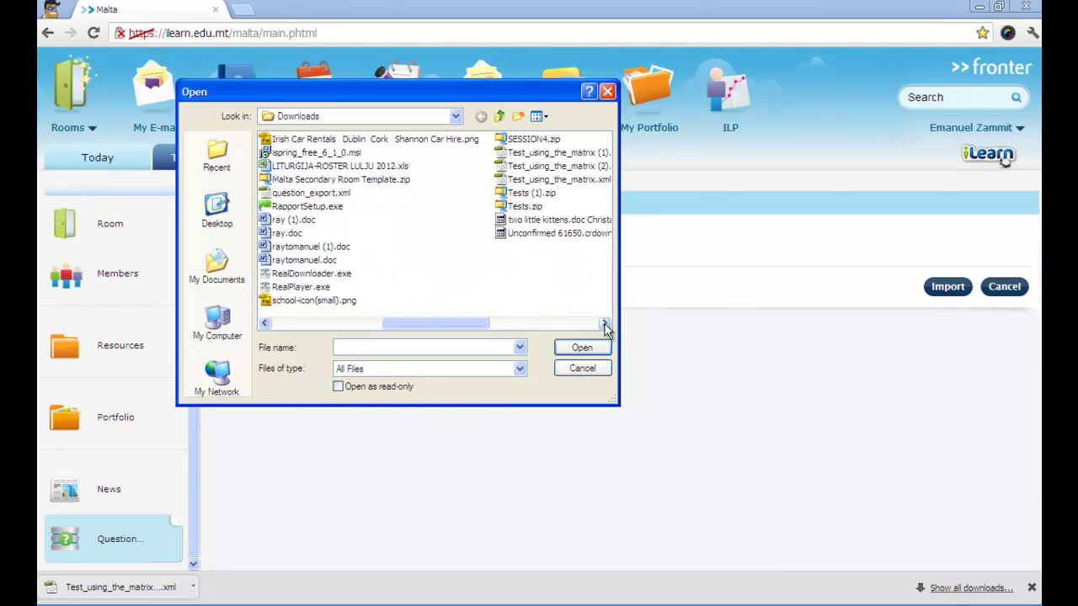
left_click(563, 167)
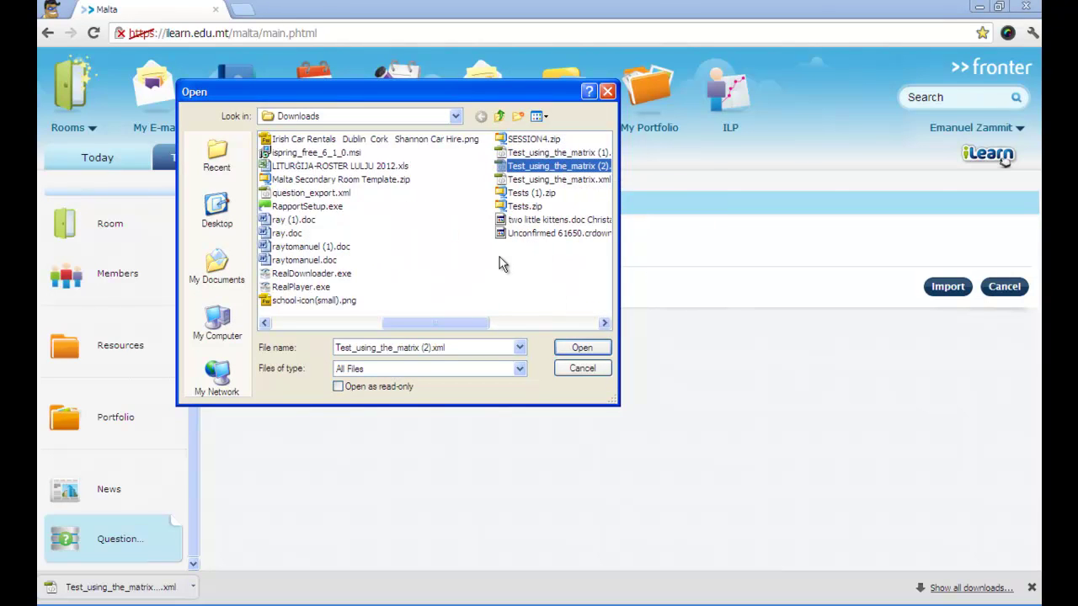
left_click(587, 348)
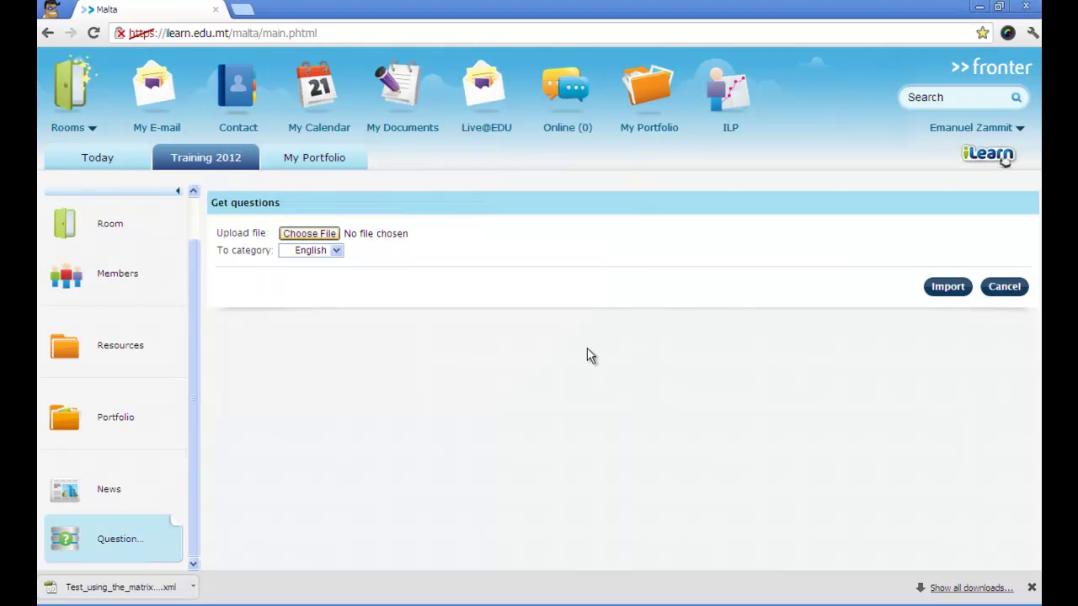
left_click(946, 295)
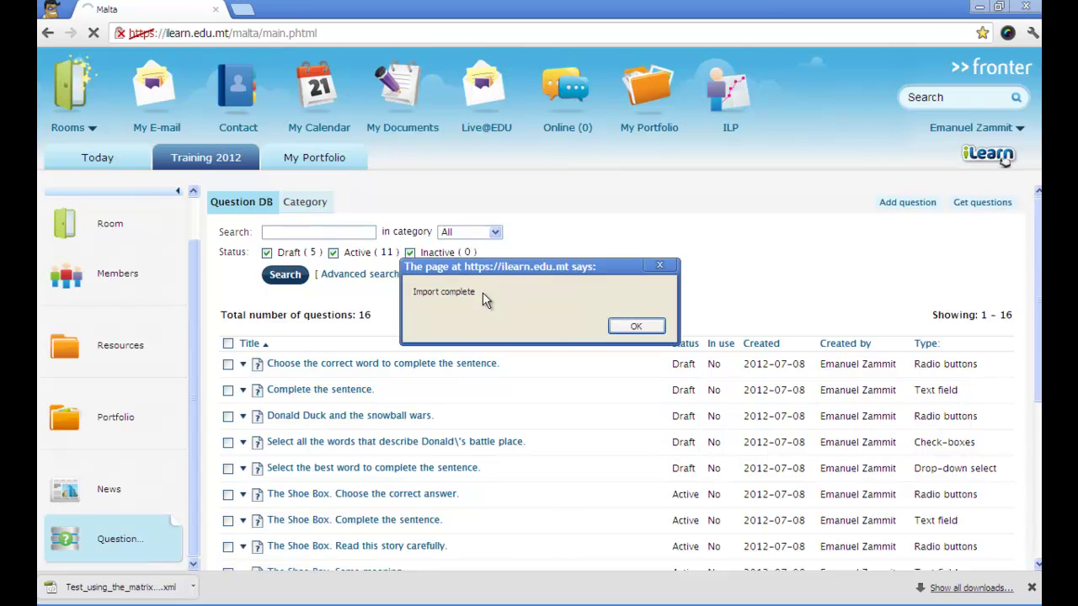
left_click(629, 325)
Filter the question database to show only questions with Draft status, excluding active and inactive ones
scroll(608, 377, "down", 3)
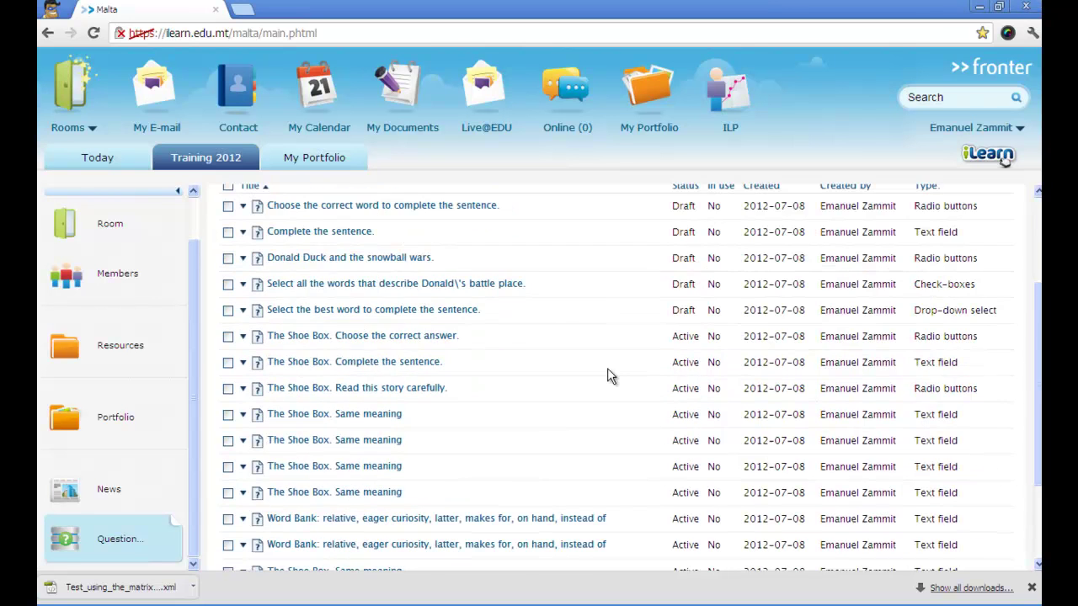
scroll(608, 377, "up", 2)
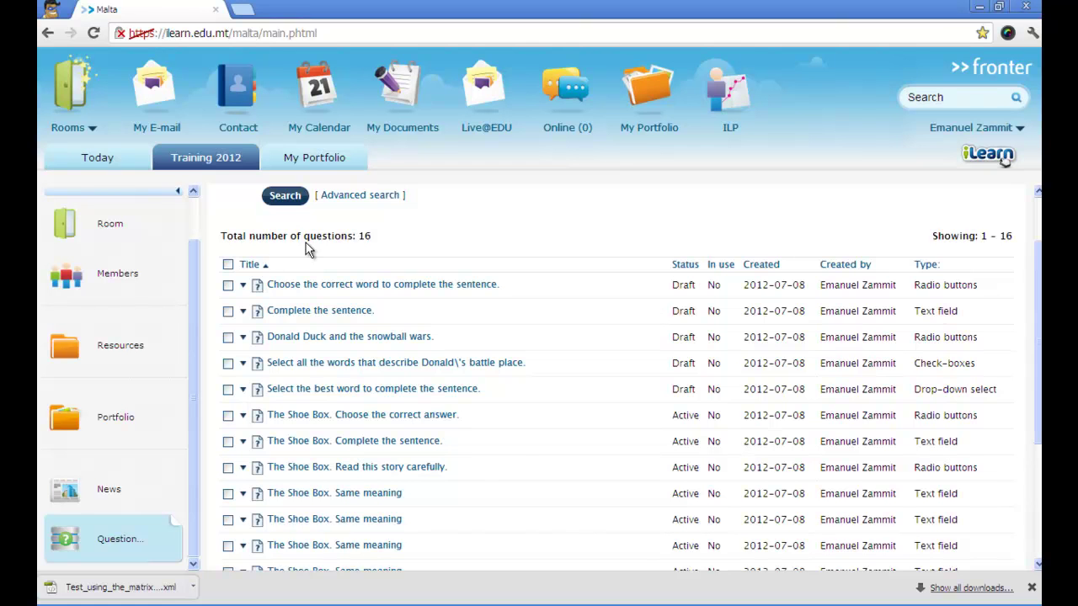
scroll(306, 243, "up", 1)
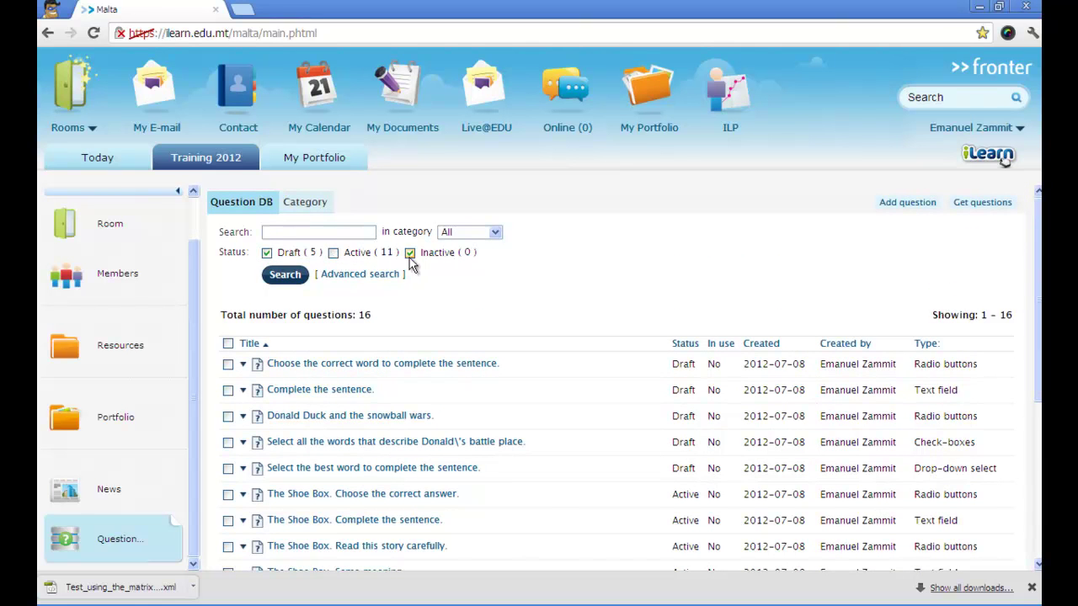
left_click(283, 278)
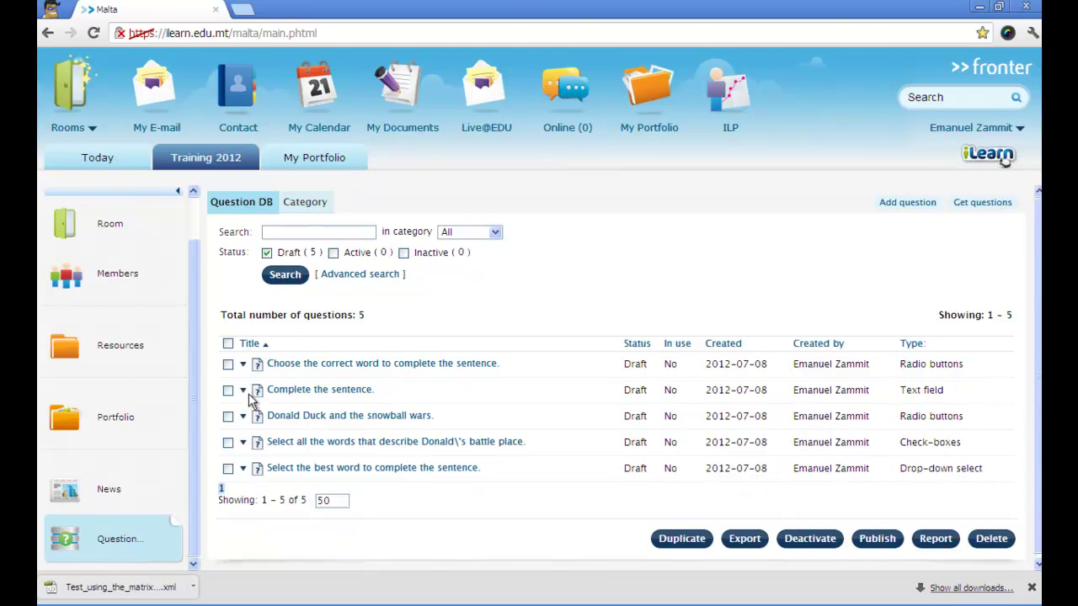
Publish all the listed draft questions and dismiss the activation notice
left_click(227, 343)
left_click(873, 540)
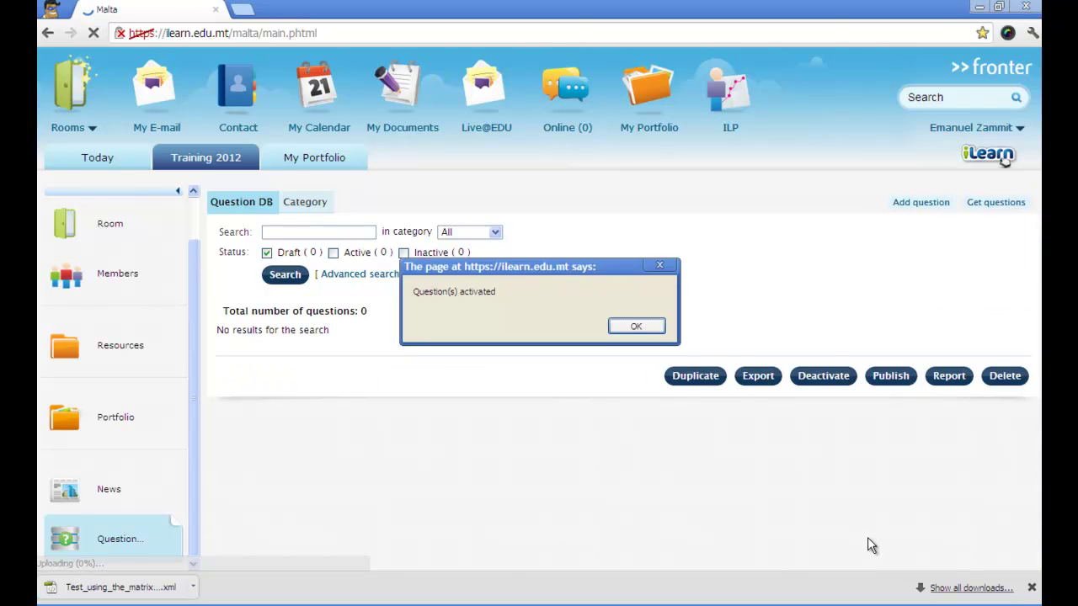
left_click(637, 328)
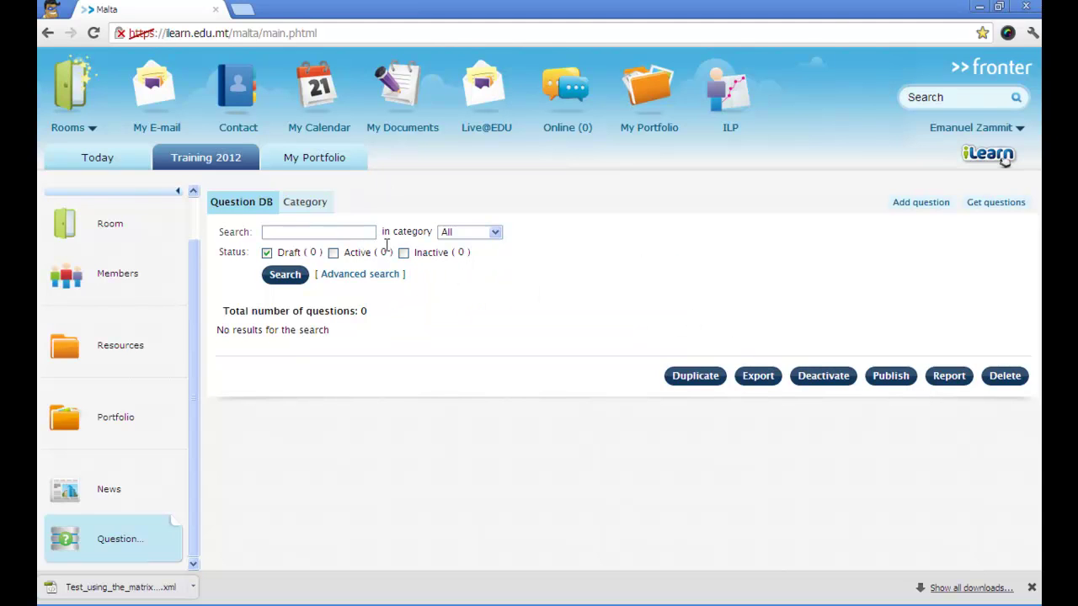
Search the question database for English category questions with Draft, Active and Inactive statuses all included
left_click(494, 232)
left_click(478, 257)
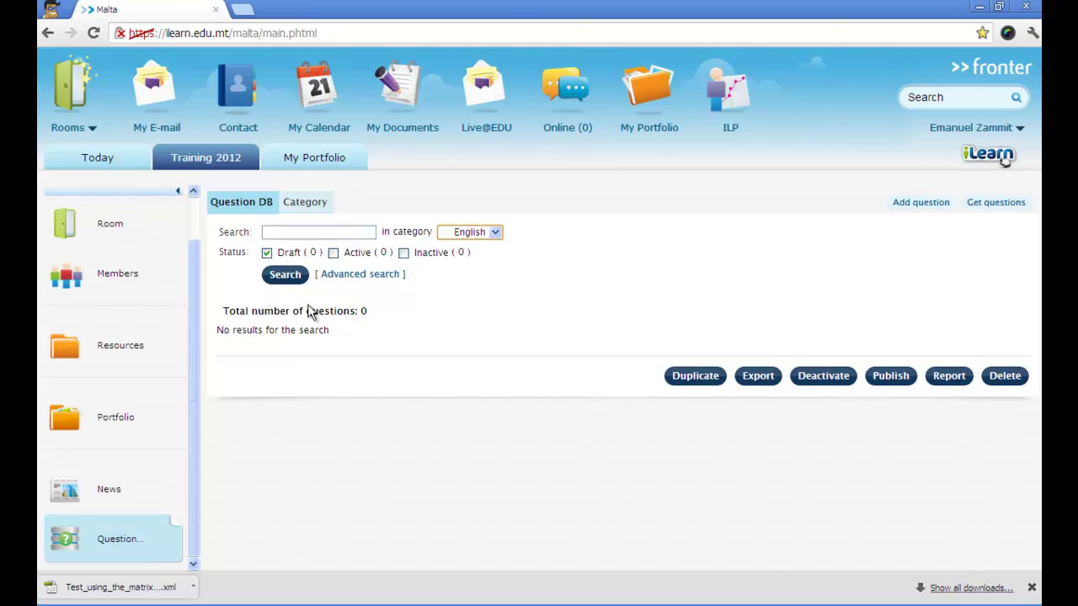
left_click(282, 278)
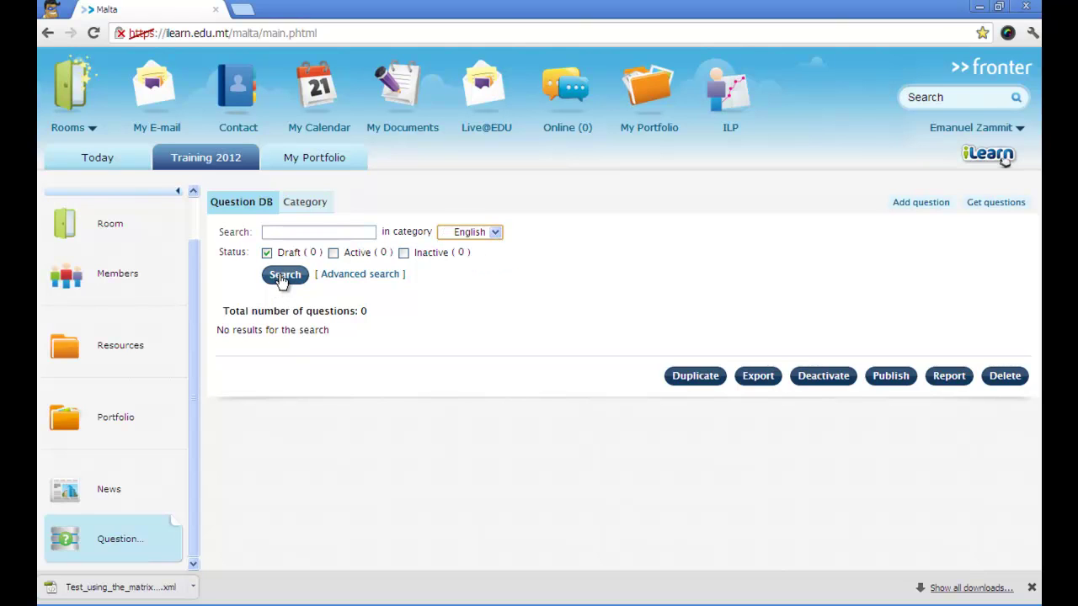
left_click(334, 256)
left_click(403, 254)
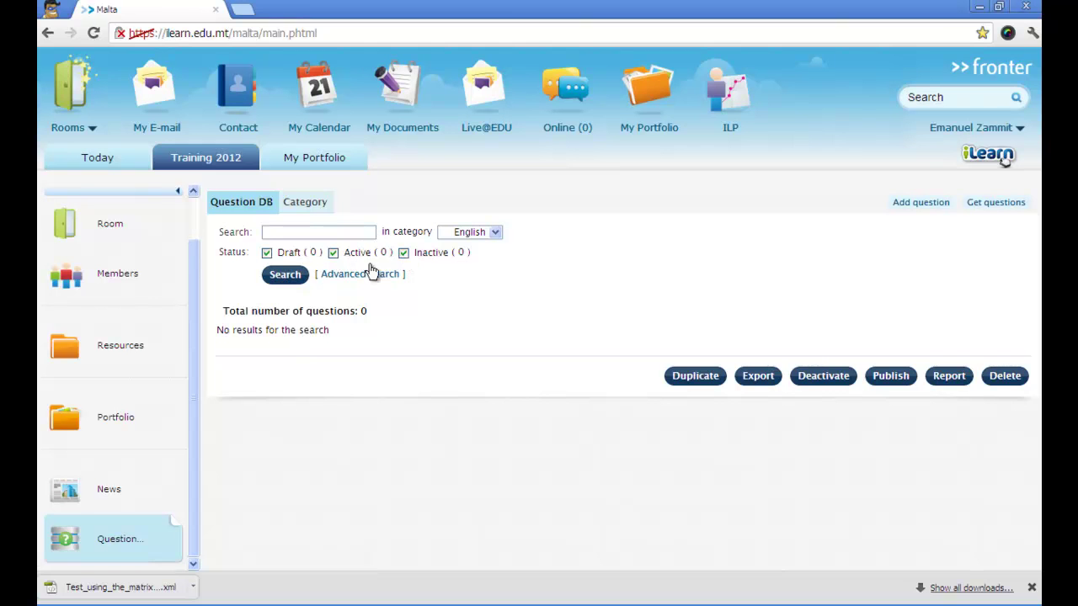
left_click(302, 280)
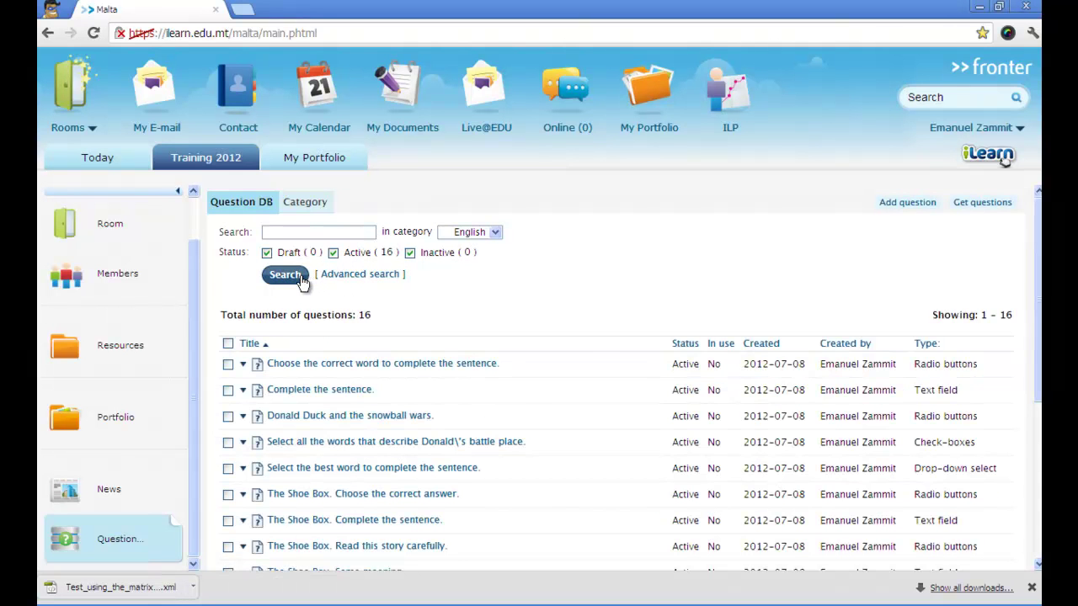
Open the question "Donald Duck and the snowball wars." from the results and review its detailed text, question type, answers and common settings
scroll(467, 341, "down", 3)
scroll(610, 343, "up", 3)
scroll(489, 360, "down", 2)
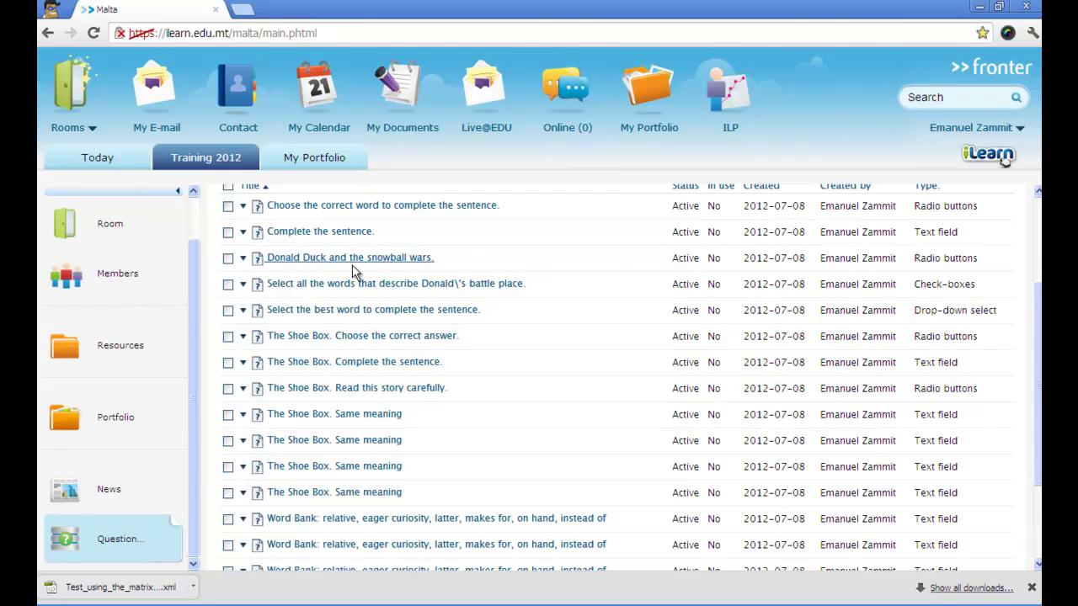
left_click(333, 260)
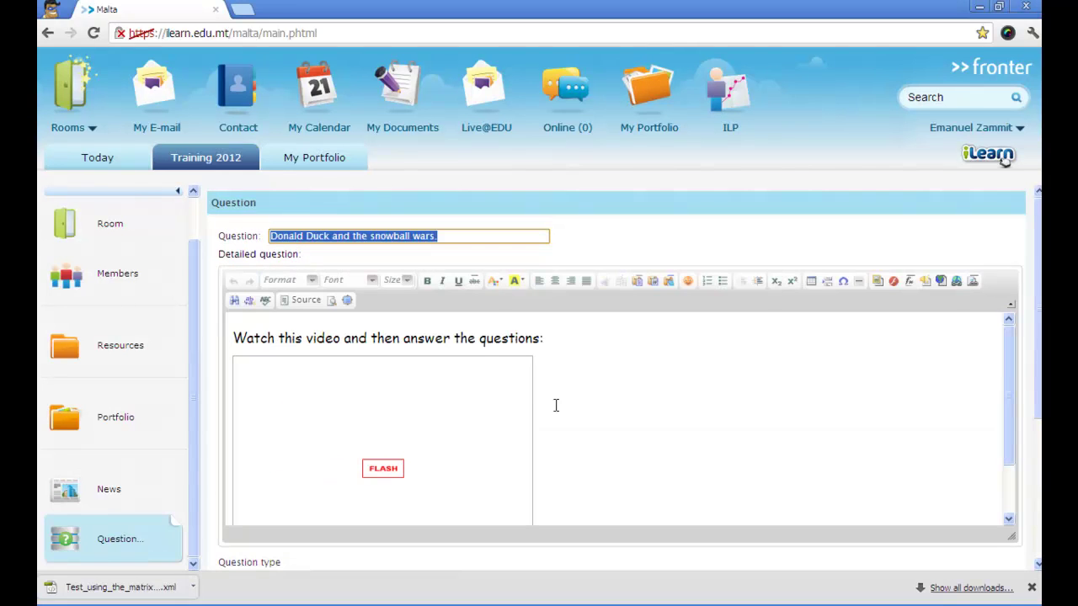
scroll(539, 364, "down", 3)
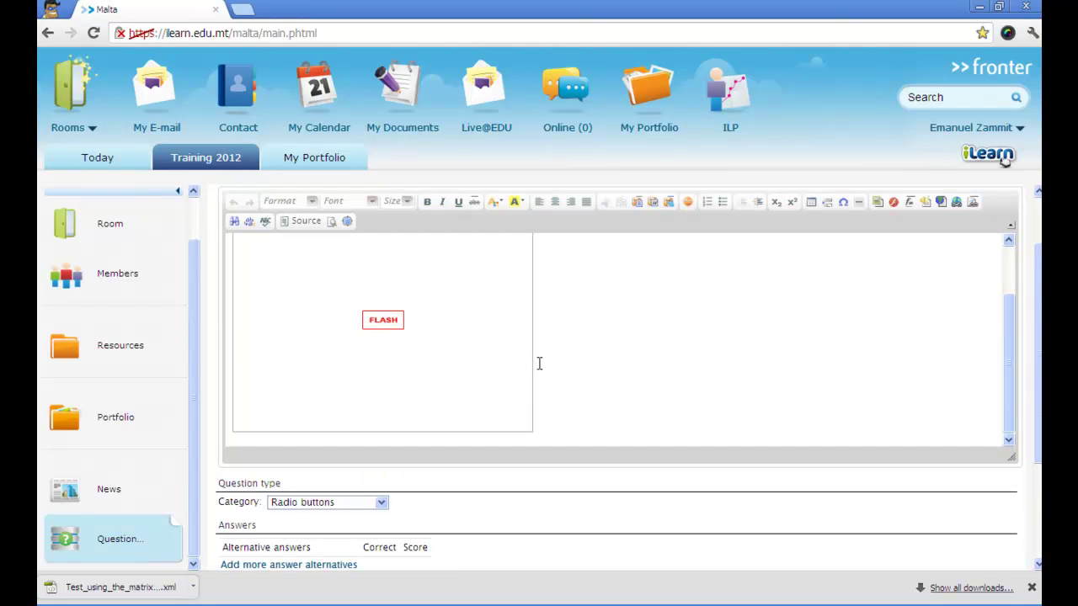
scroll(472, 341, "down", 3)
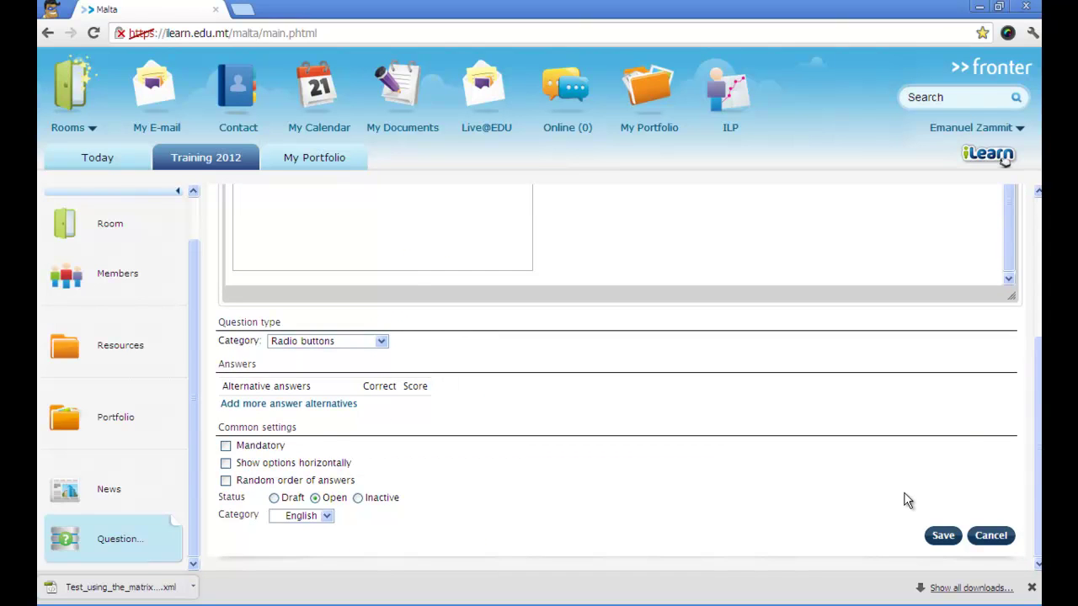
scroll(510, 387, "up", 1)
scroll(505, 396, "up", 2)
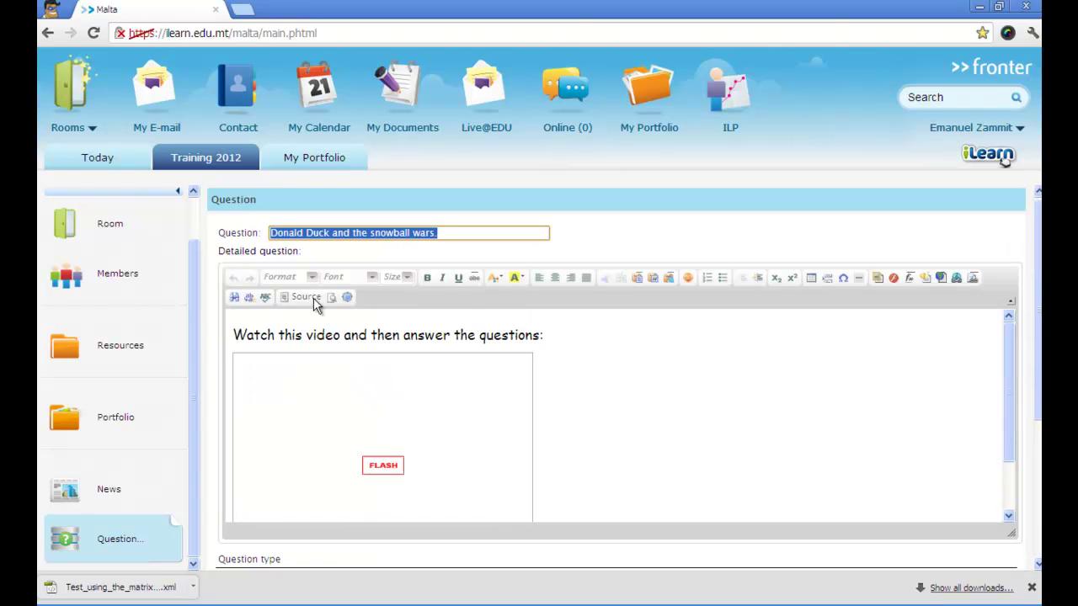